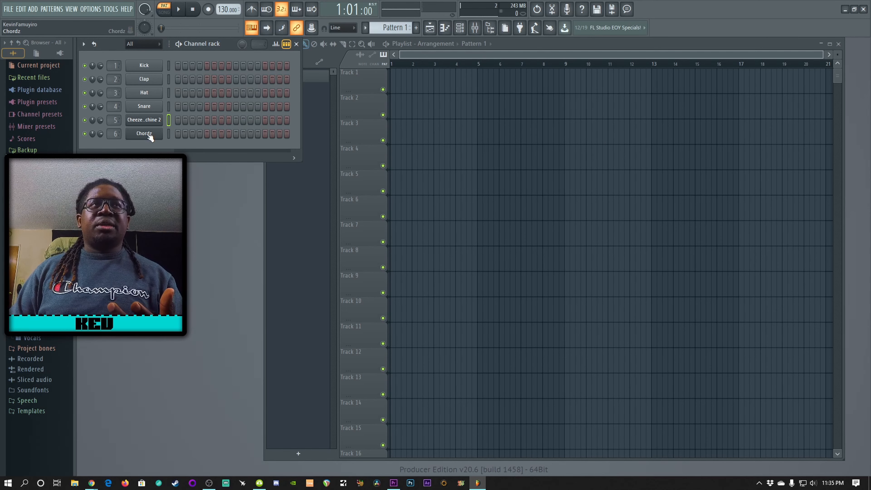
Examine the Chordz channel's chord setup and close its window.
left_click(144, 134)
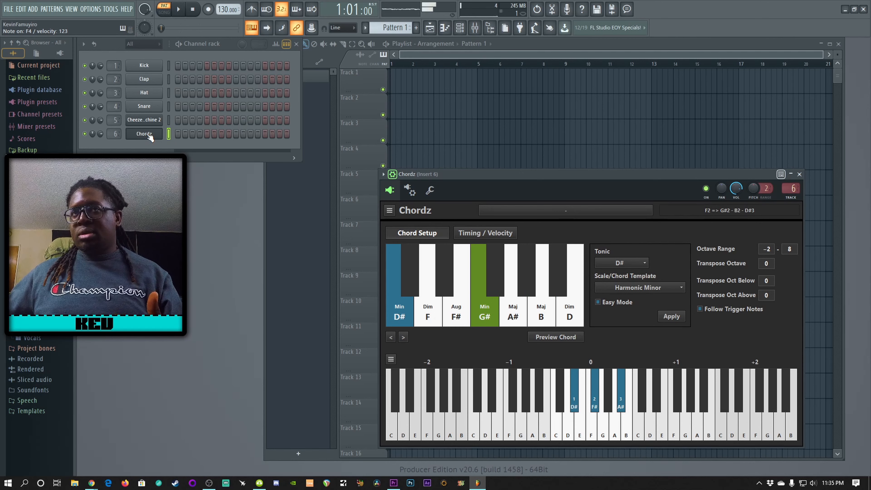
left_click(150, 136)
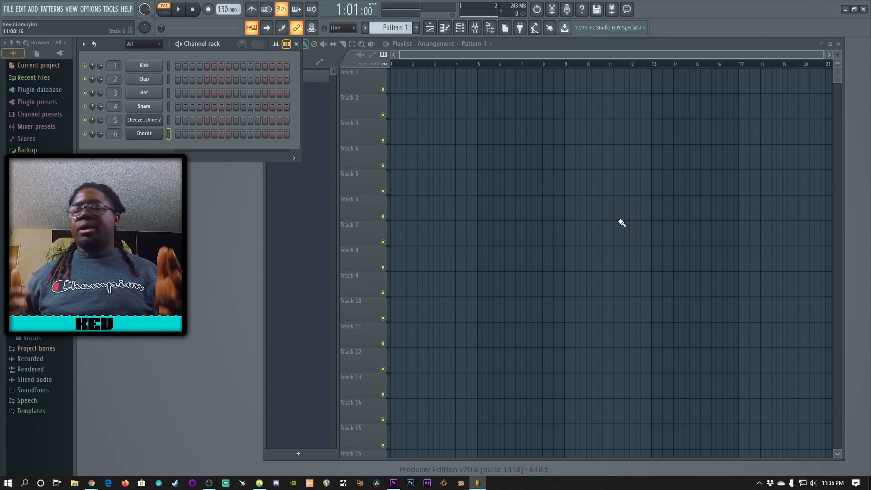
Record notes and automation from the Chordz channel into Pattern 1, with mixer track Insert 6 armed.
left_click(207, 9)
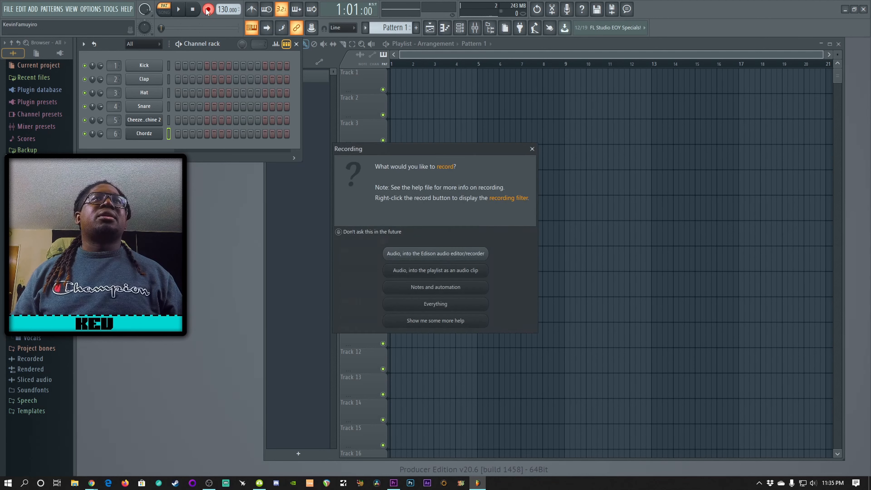
left_click(474, 289)
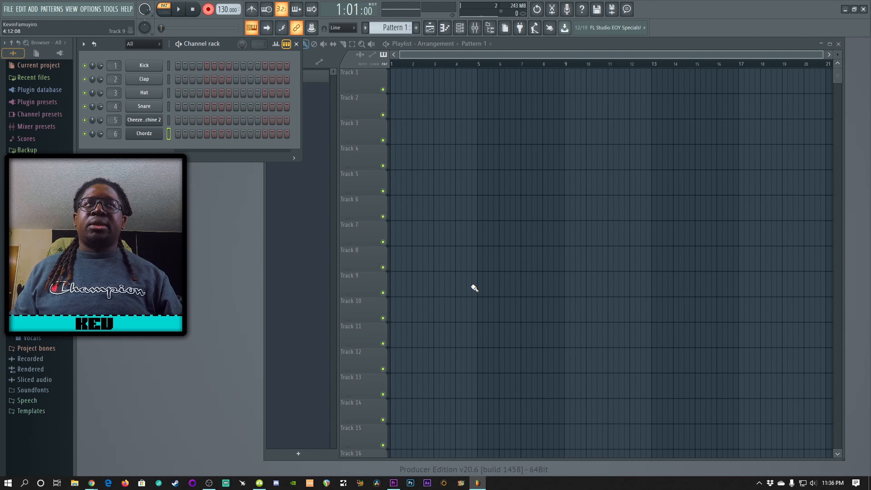
key("F9")
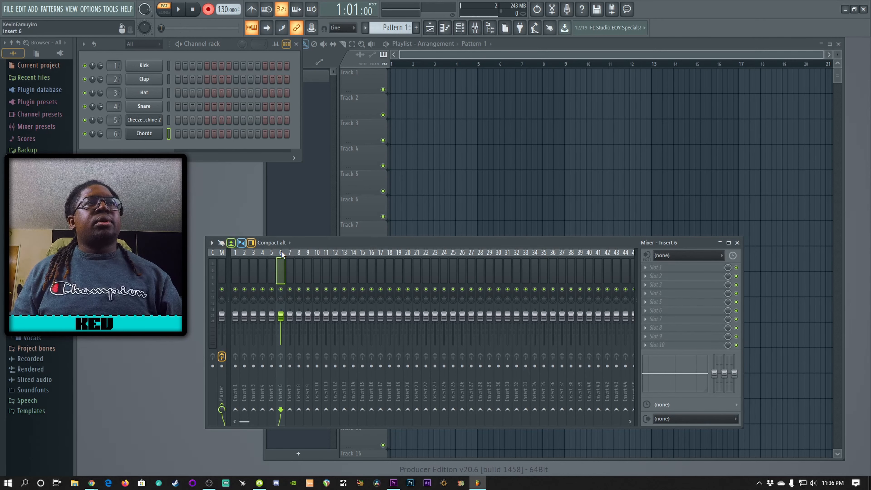
left_click(281, 365)
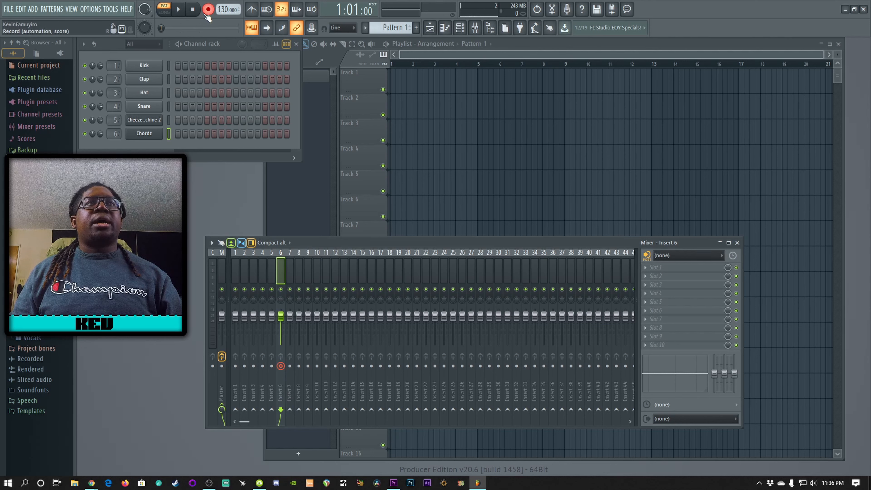
key("space")
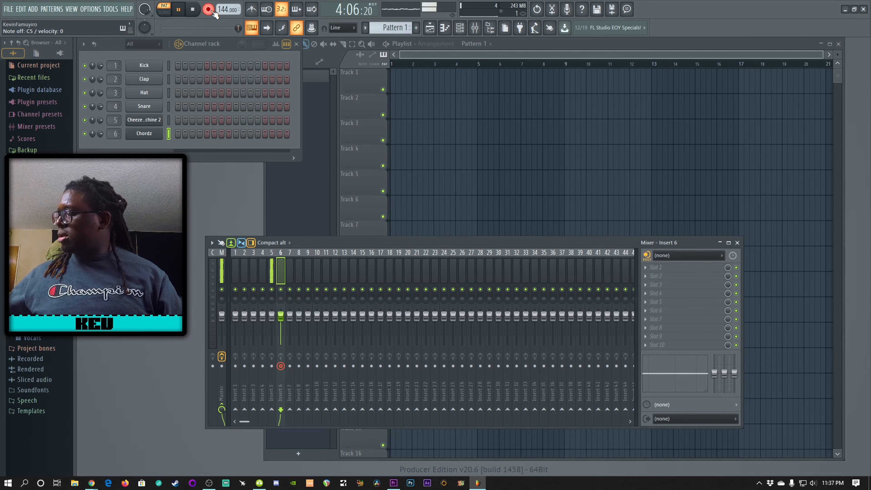
left_click(210, 10)
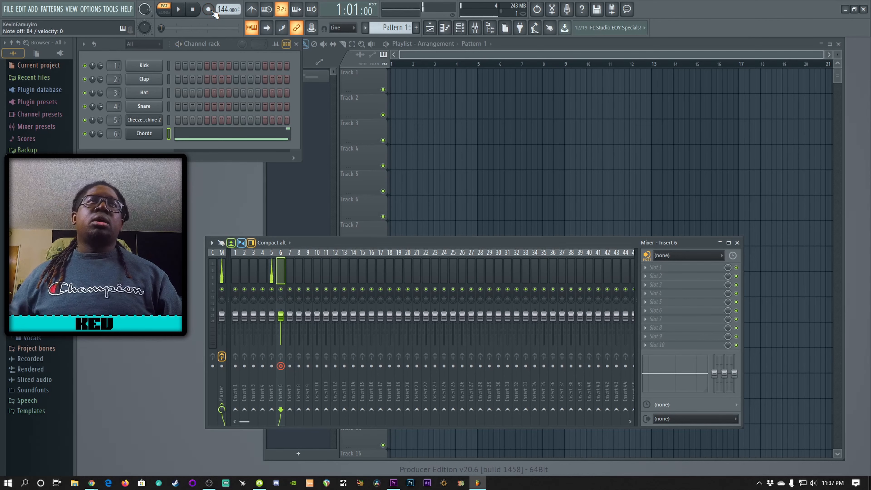
Place Pattern 1 at the start of Track 1 in the playlist and review its Chordz notes in the piano roll.
left_click(398, 78)
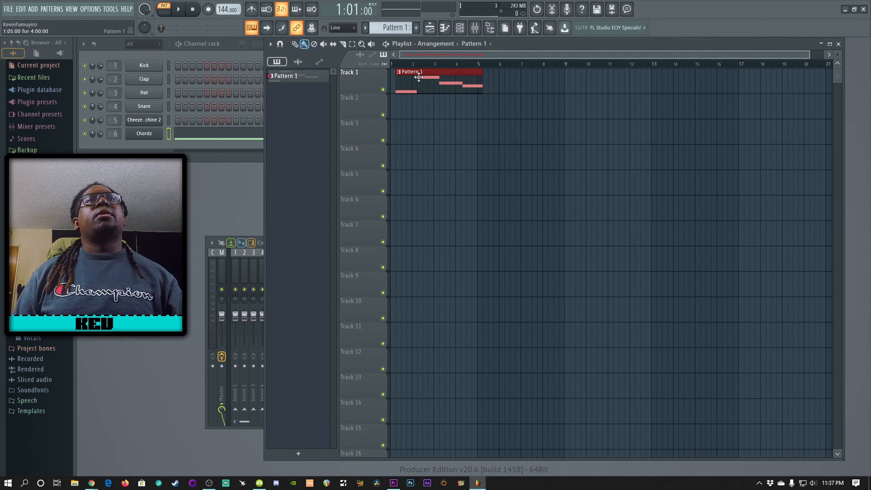
double_click(427, 76)
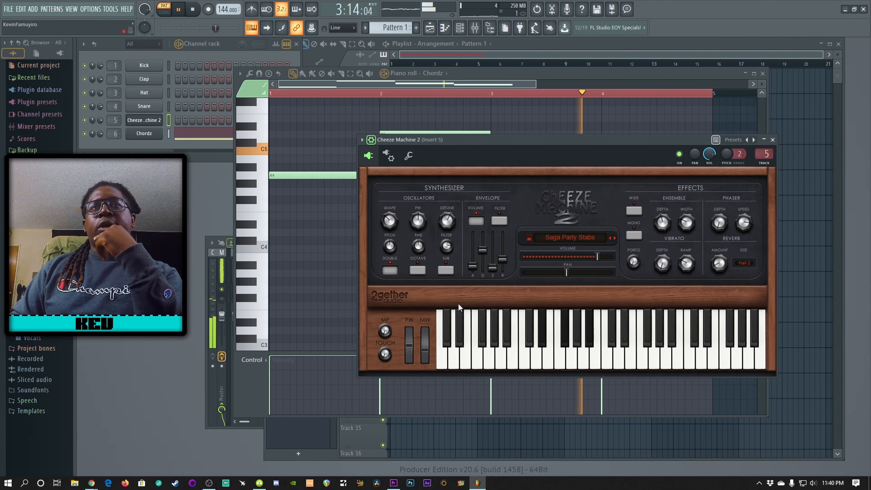
left_click(773, 140)
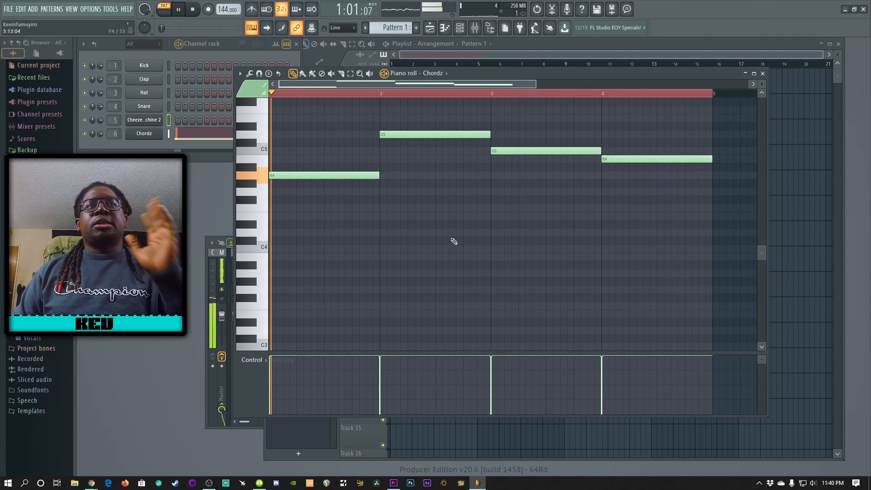
left_click(762, 73)
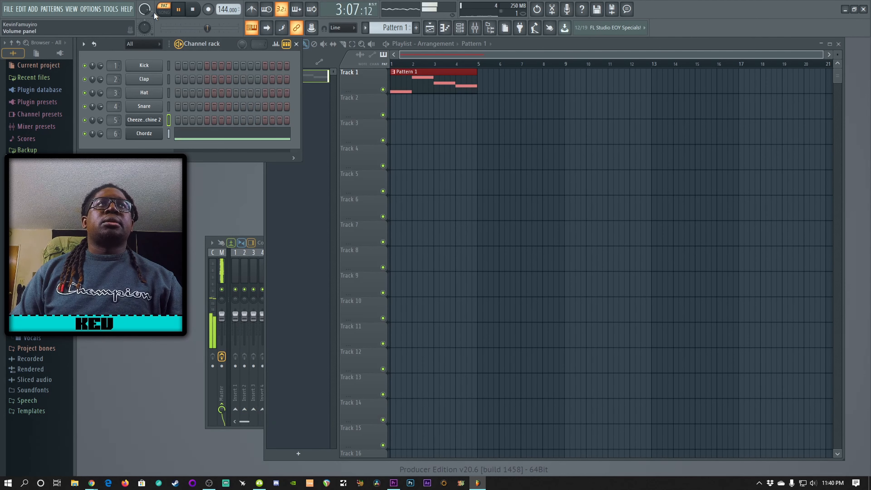
Switch playback to song mode and add a new pattern named Drums.
left_click(164, 12)
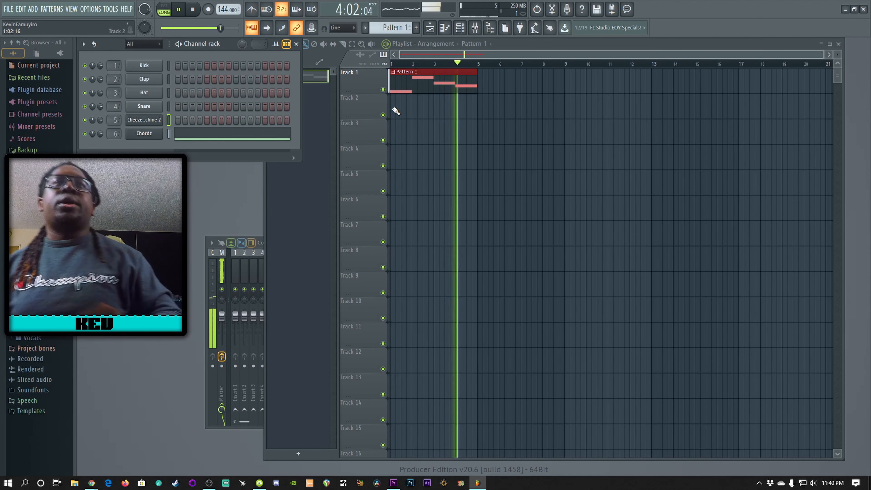
left_click(297, 453)
type("Drums")
key("Return")
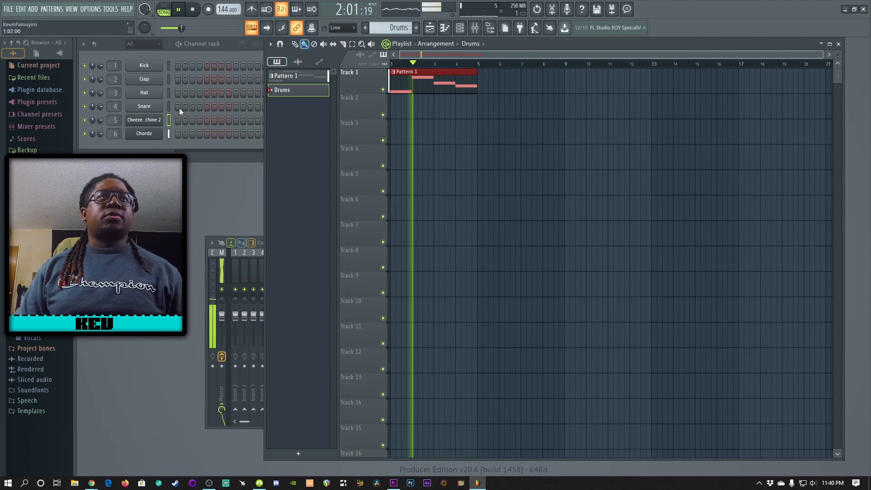
Add a FLEX instrument channel and load its 808 Bounced preset.
left_click(144, 156)
left_click(177, 33)
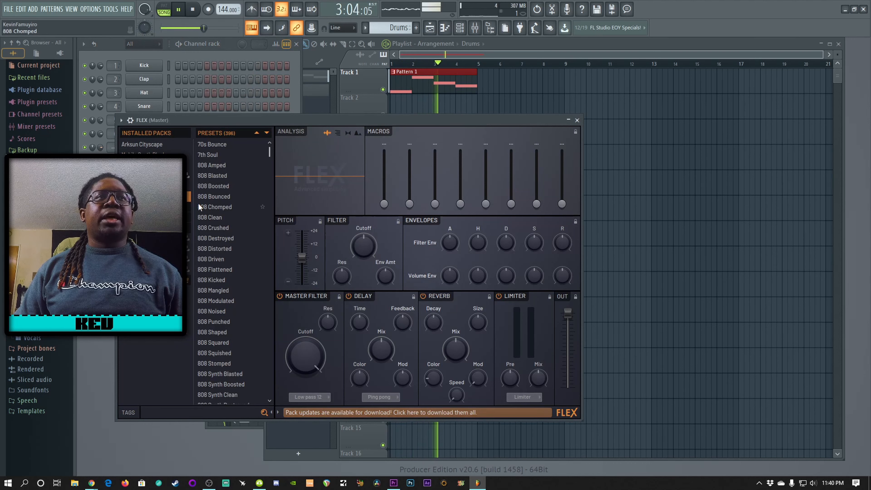
left_click(227, 168)
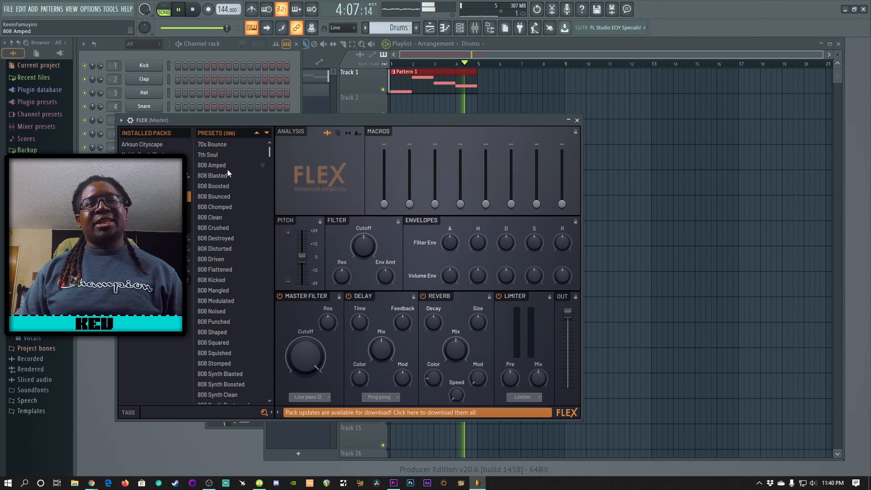
scroll(208, 285, "down", 10)
scroll(208, 286, "up", 4)
scroll(207, 286, "up", 6)
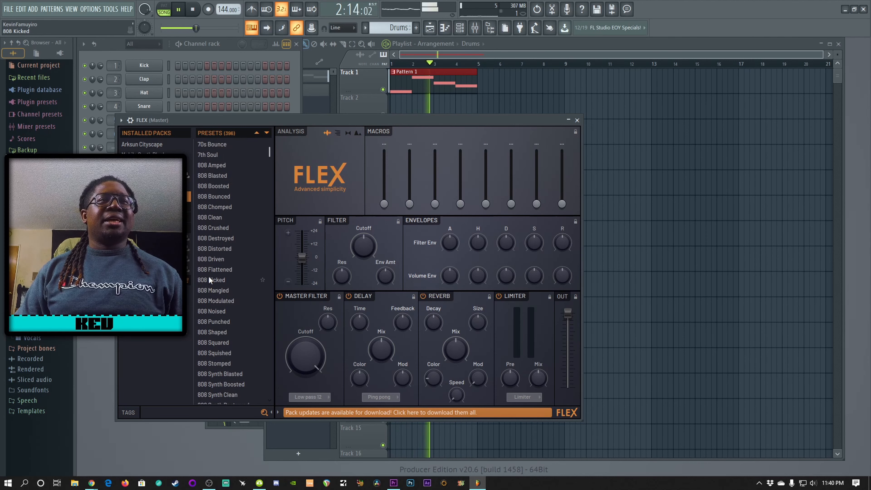
left_click(229, 196)
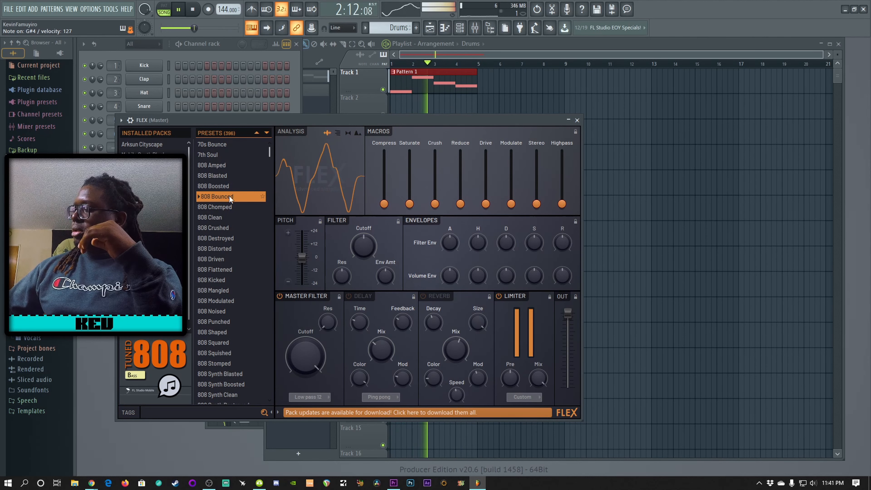
Record an 808 bass line from the FLEX channel into the Drums pattern, with mixer track Insert 7 armed.
key("space")
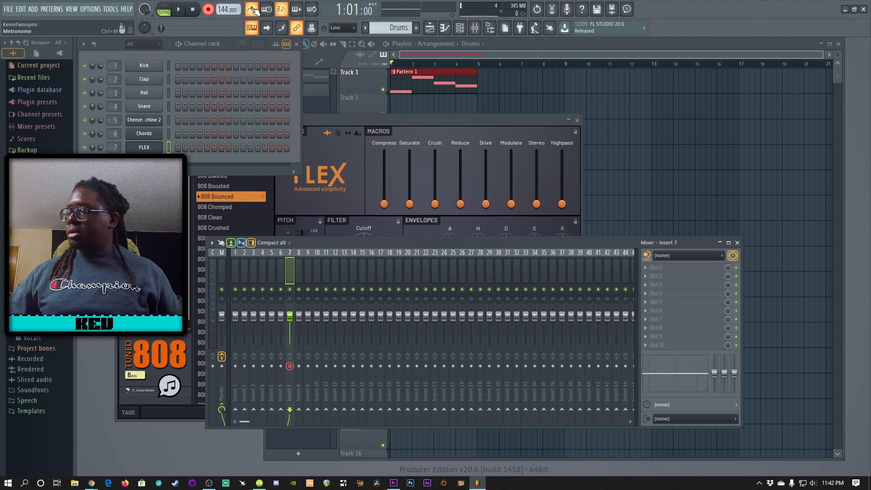
key("space")
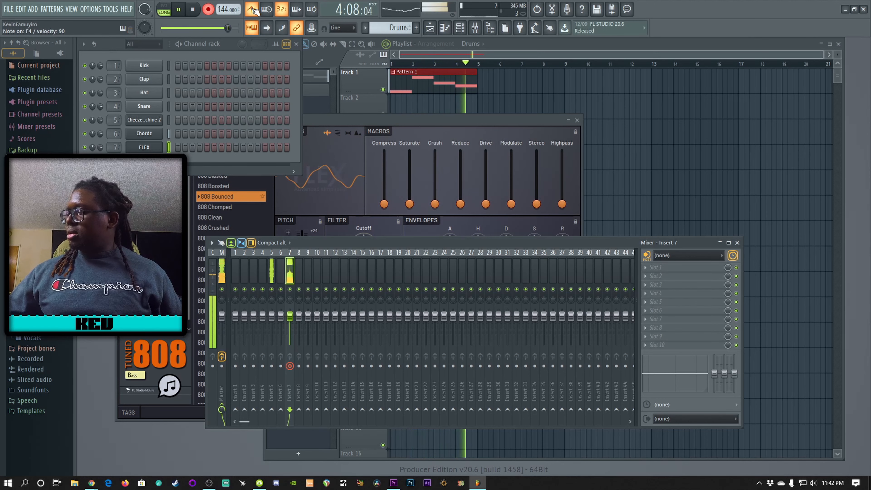
key("space")
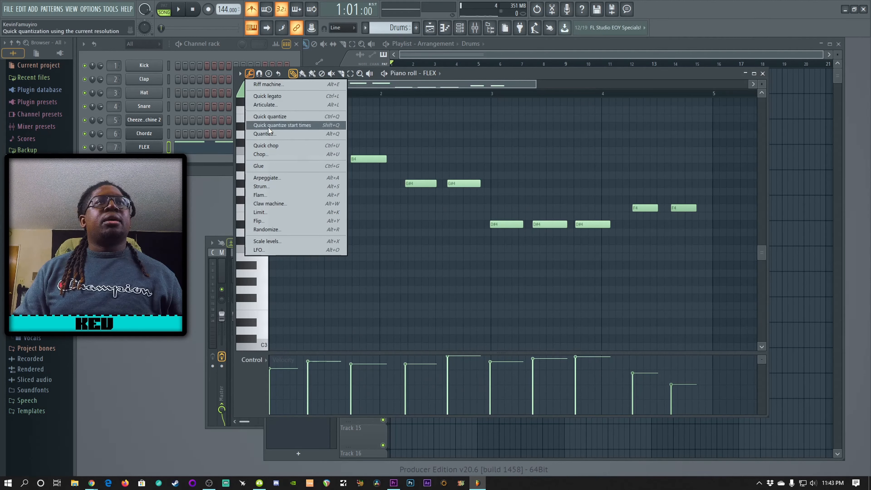
Quick quantize the start times of the FLEX notes and play the song back.
left_click(269, 126)
key("space")
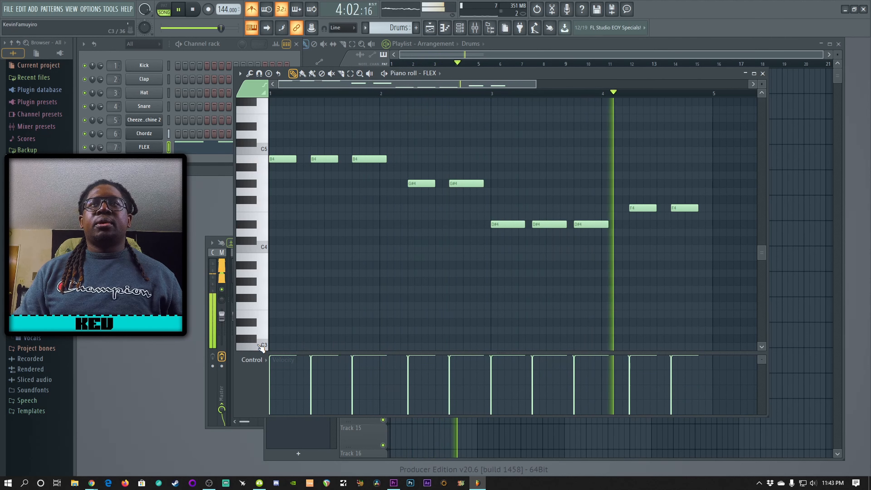
key("space")
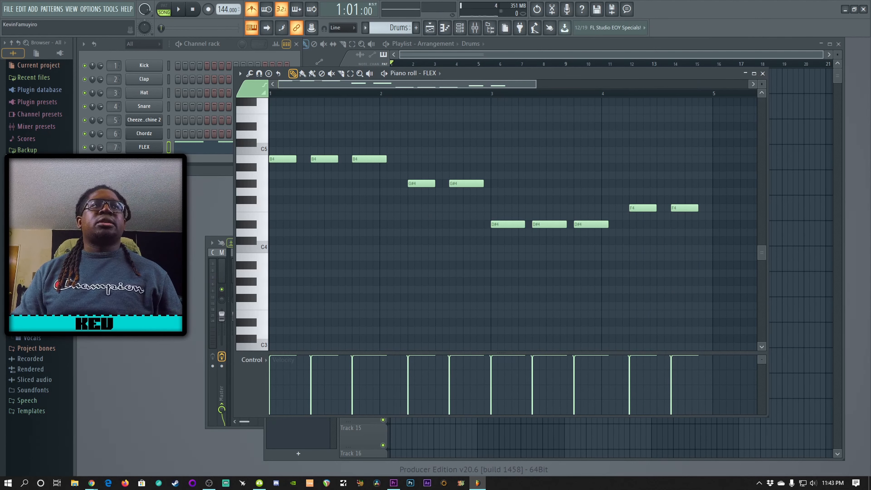
Replace the Kick channel's sample with zaytoven_808_7.wav from the Zaytoven Kit 808 folder.
left_click(220, 160)
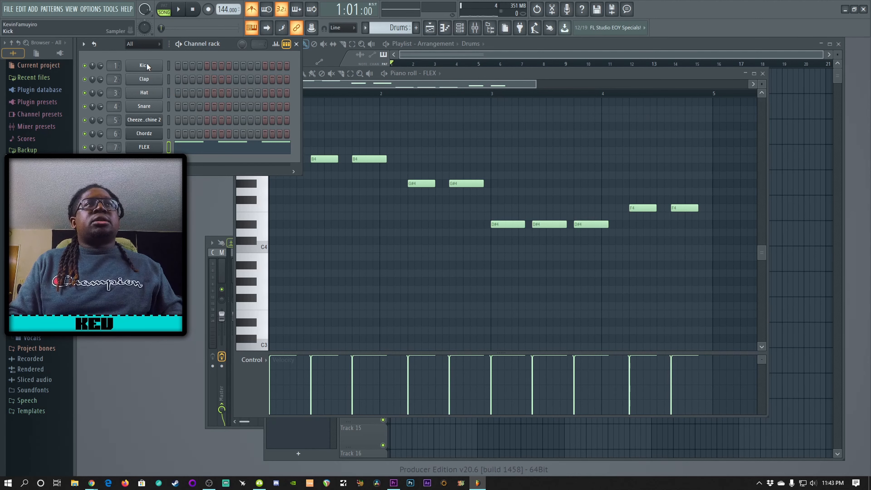
right_click(155, 62)
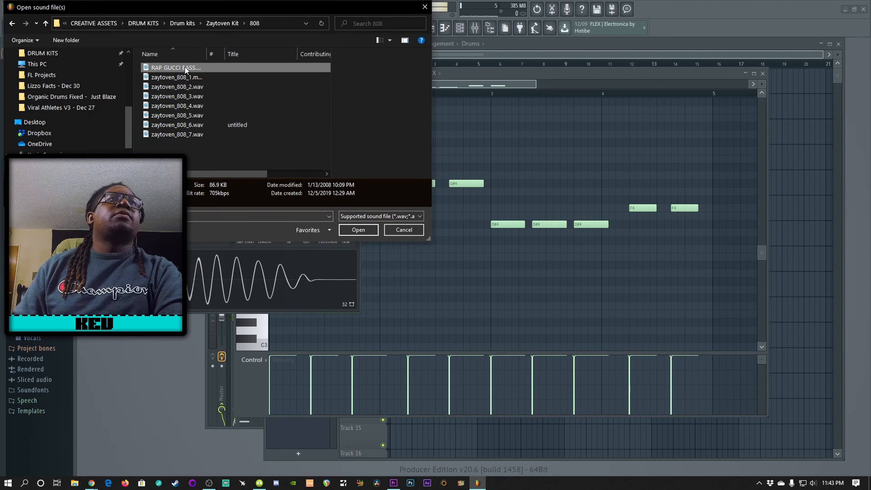
left_click(186, 76)
left_click(191, 96)
left_click(190, 106)
left_click(185, 126)
left_click(184, 135)
left_click(184, 128)
left_click(185, 135)
left_click(359, 229)
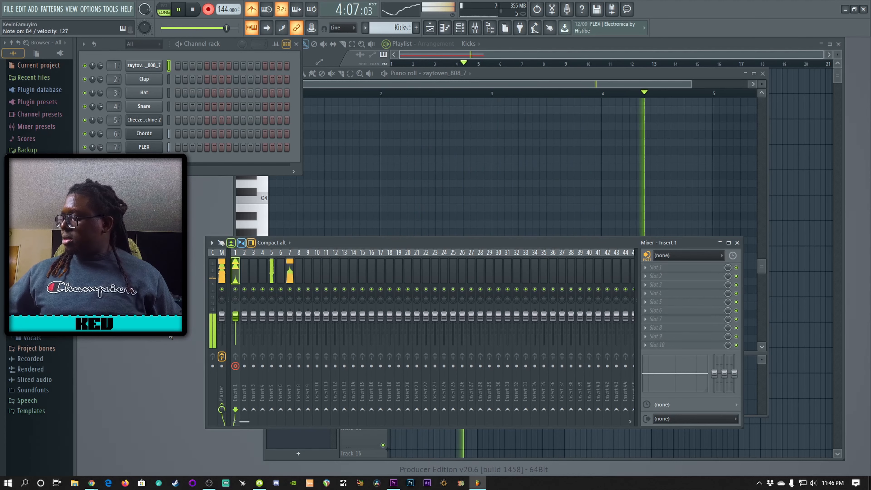
Finish recording the zaytoven_808_7 kick notes into the Kicks pattern and play them back.
key("space")
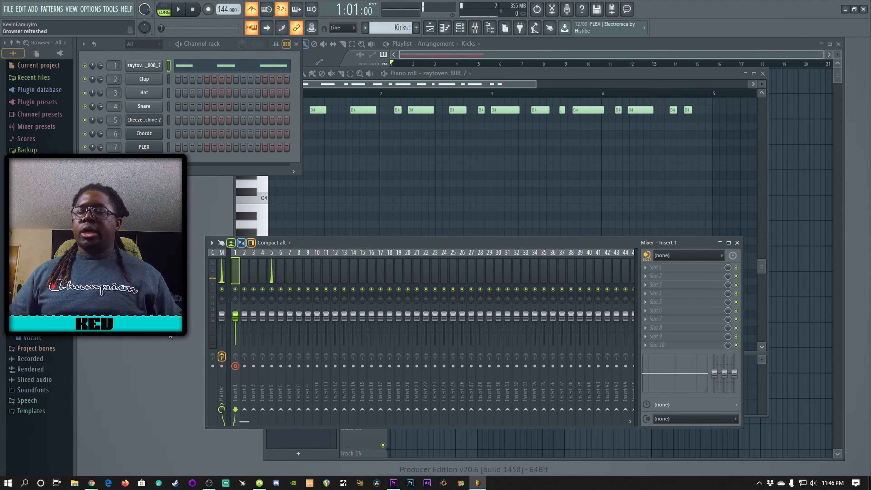
left_click(533, 167)
right_click(534, 167)
key("space")
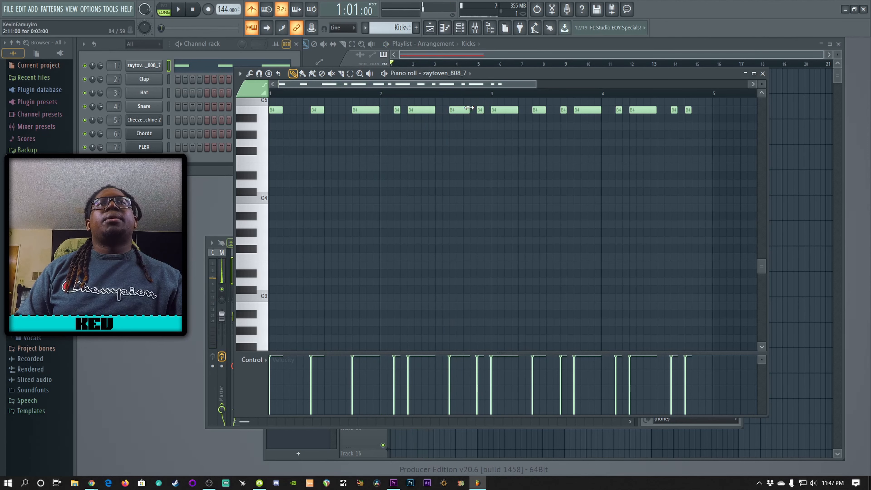
Chop the short kick note just before bar 3 into a four-note roll using Quick chop and the Chop tool's default pattern.
left_click(478, 111)
left_click(249, 73)
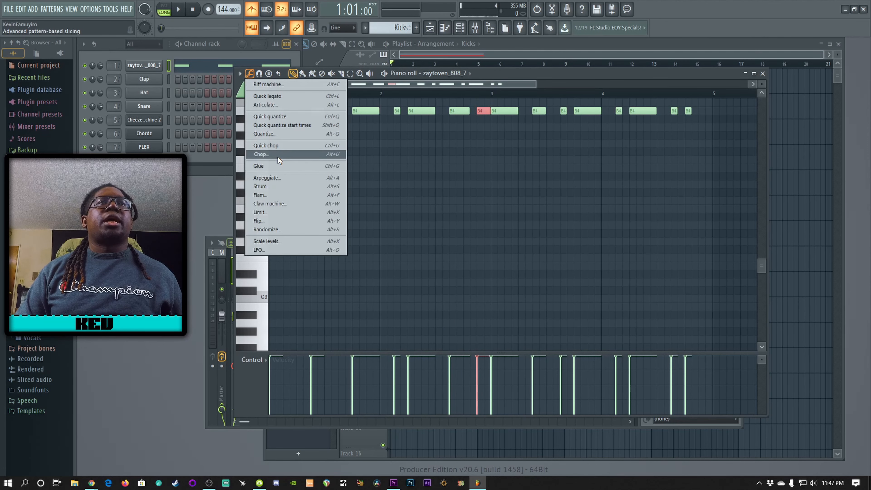
left_click(278, 145)
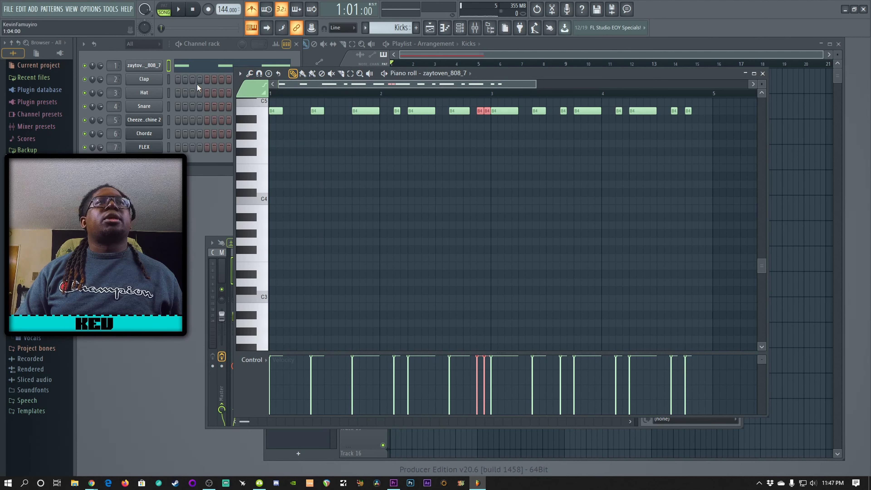
key("alt+u")
key("space")
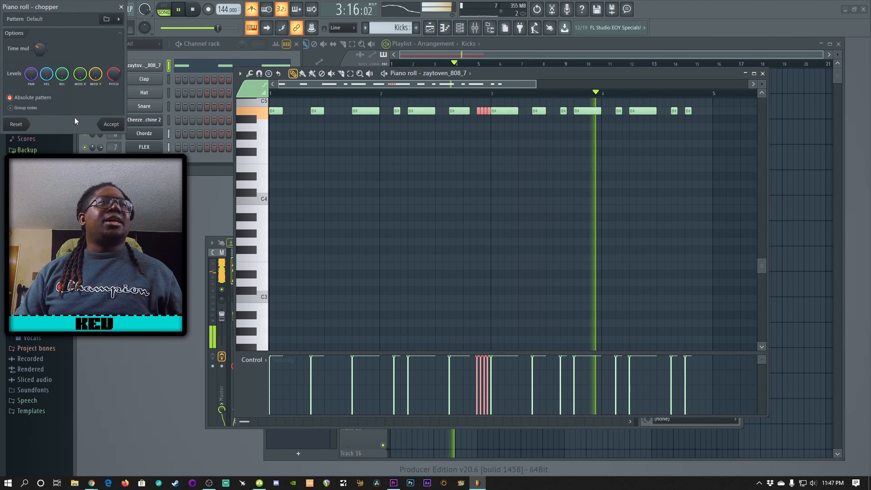
left_click(109, 125)
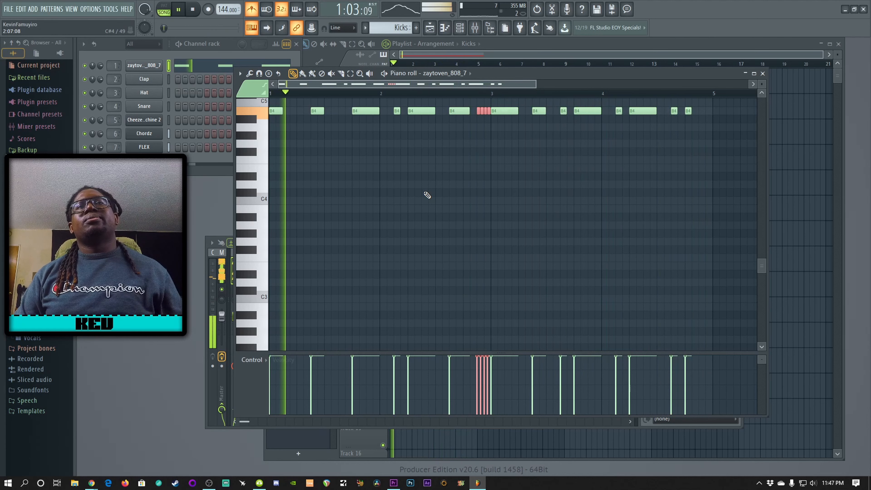
Lower the velocities of the four kick roll notes so that they ramp upward toward bar 3.
mouse_move(477, 359)
left_mouse_down()
mouse_move(488, 366)
mouse_move(488, 358)
left_mouse_up()
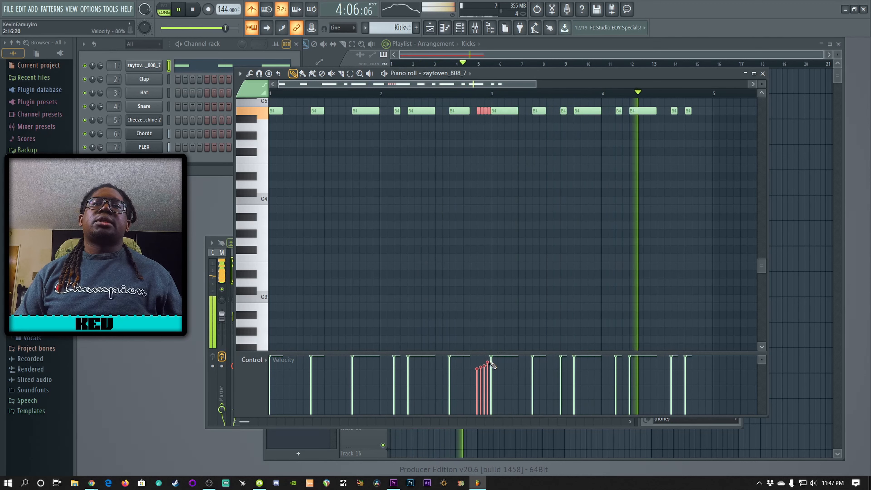
left_click_drag(488, 361, 483, 365)
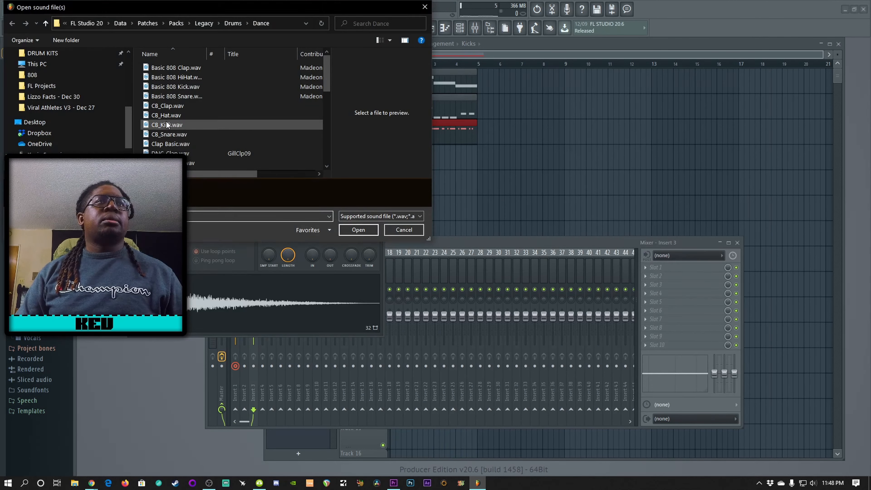
Replace the Hat channel's sample with Cymatics - WRLD Closed Hihat 4.
scroll(80, 115, "up", 5)
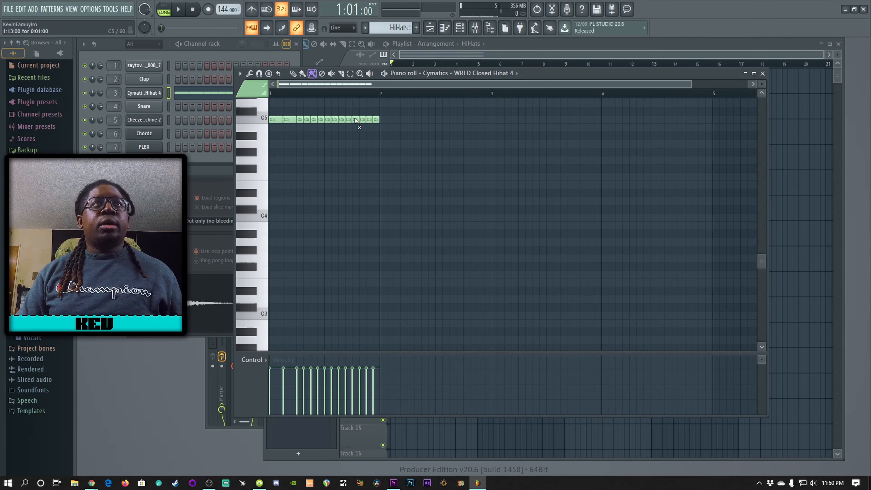
Chop the C5 hi-hat notes in bar 1 of the HiHats pattern and play the result.
key("alt+u")
key("space")
left_click_drag(37, 43, 39, 51)
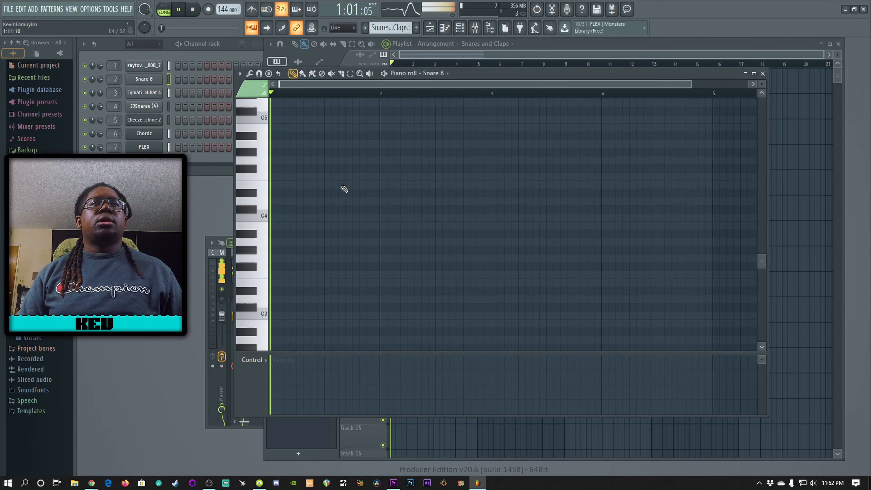
Place a Snare 8 note on beat 3 of bar 1 in the Snares and Claps pattern, raise it to B4 and close the piano roll.
left_click(329, 160)
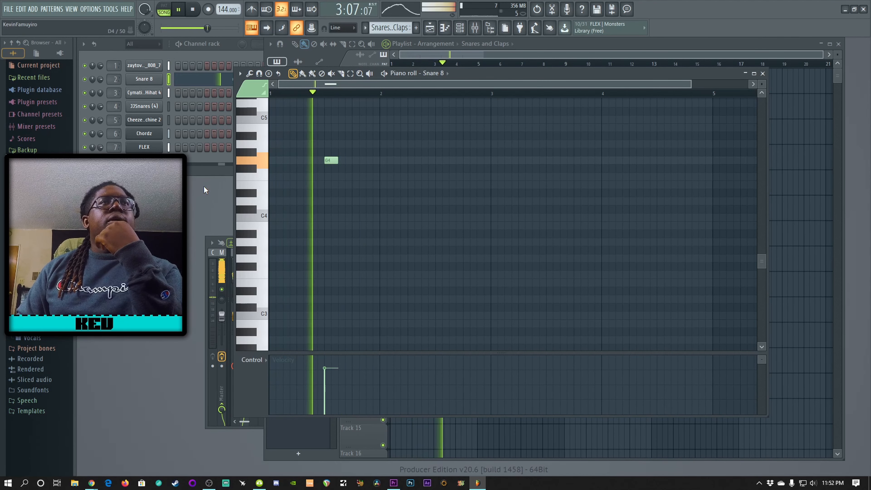
left_click_drag(331, 160, 331, 127)
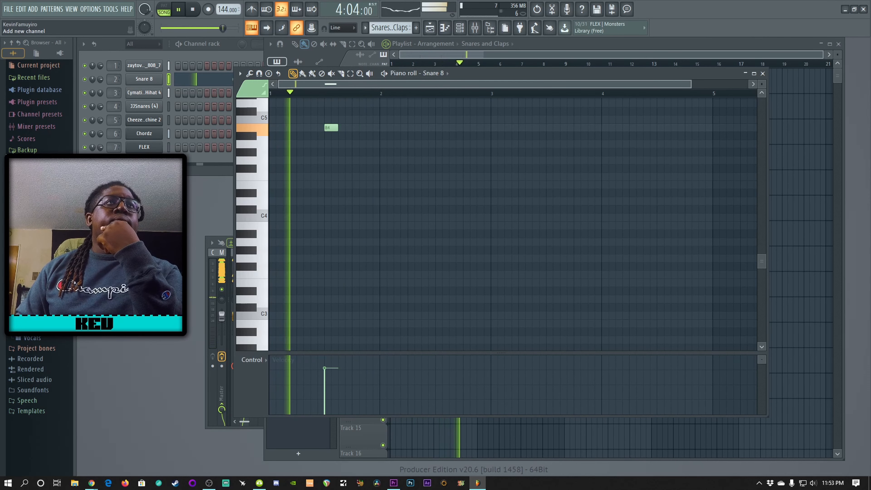
left_click(144, 161)
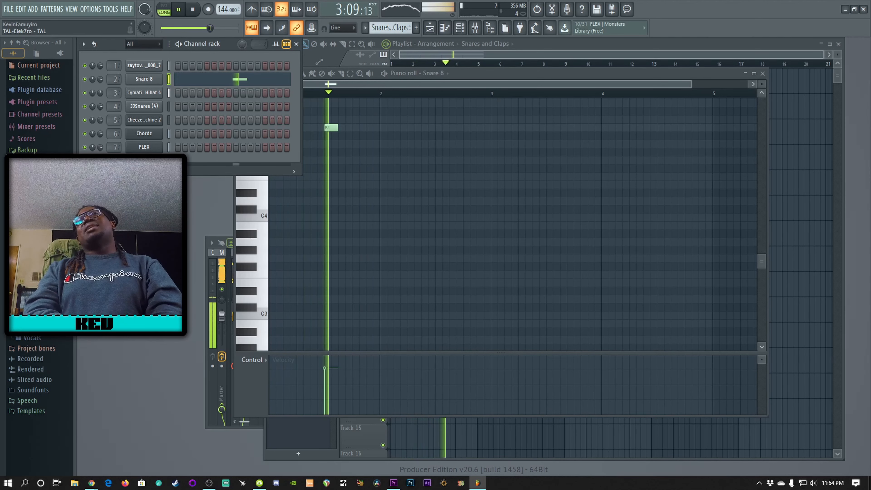
key("space")
left_click(763, 74)
Mute playlist tracks 2 to 5, audition the 808 Bass with the chords, and swap it for the Kicks track.
left_click_drag(383, 90, 382, 191)
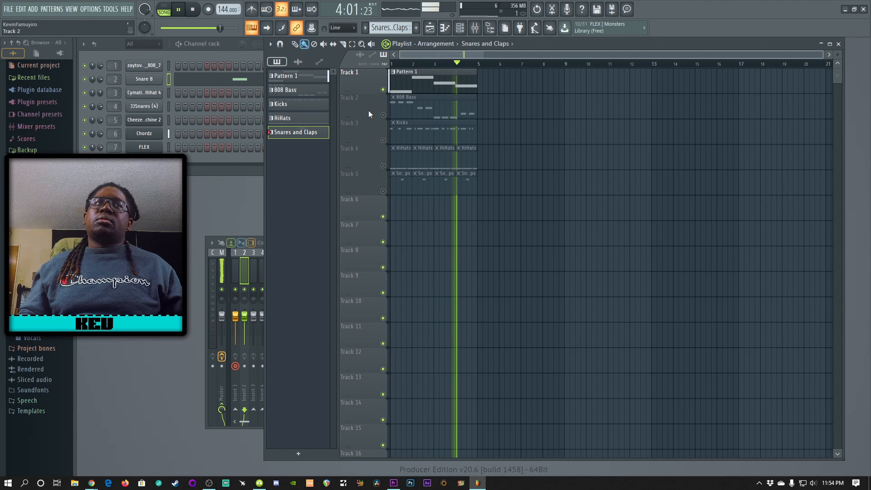
left_click(383, 115)
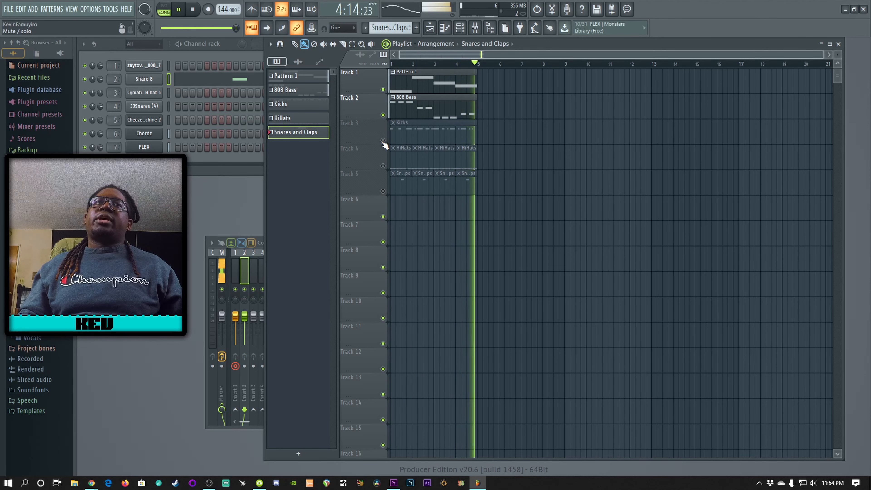
left_click(383, 140)
left_click(383, 115)
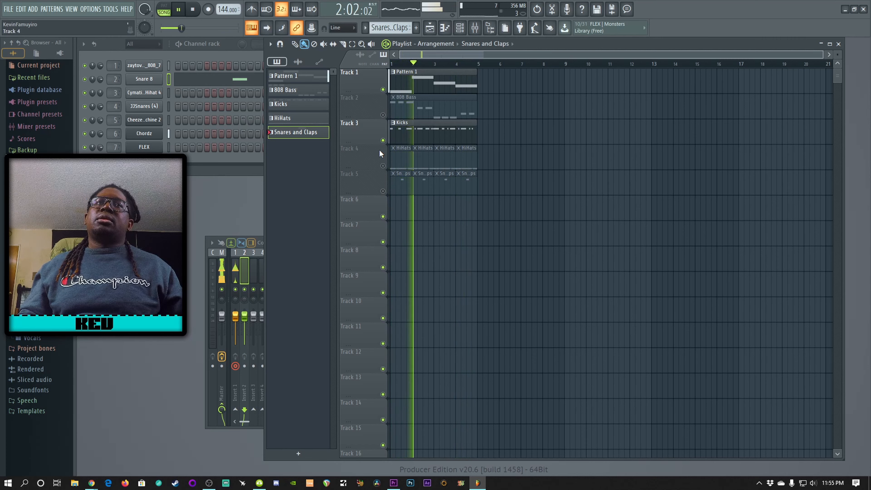
Bring back the HiHats, Snares and Claps, and 808 Bass tracks one by one during playback, and stop the song.
left_click(383, 167)
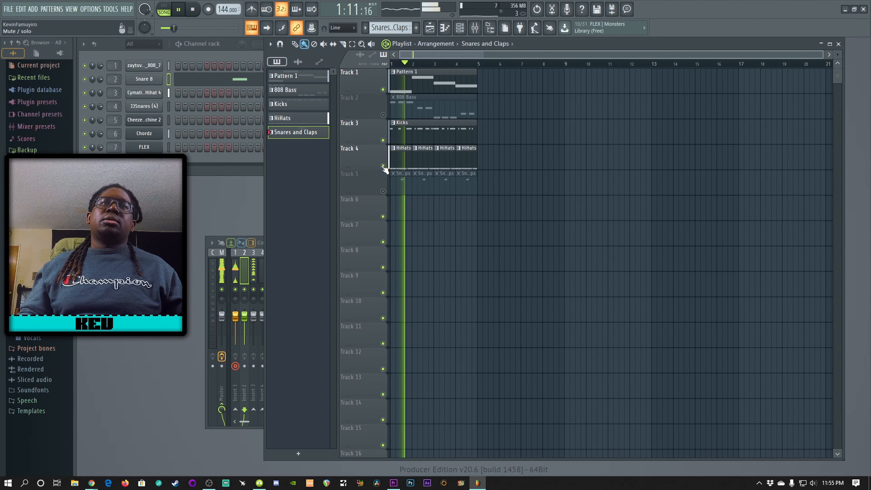
left_click(383, 191)
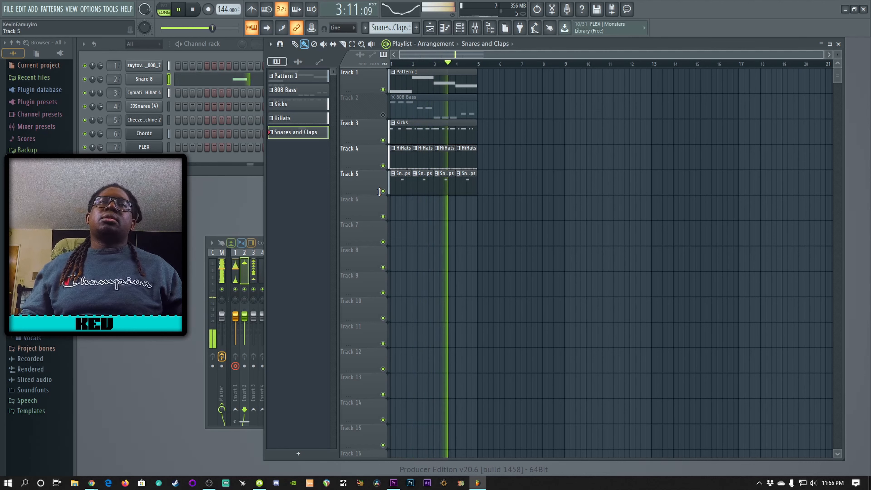
left_click(384, 116)
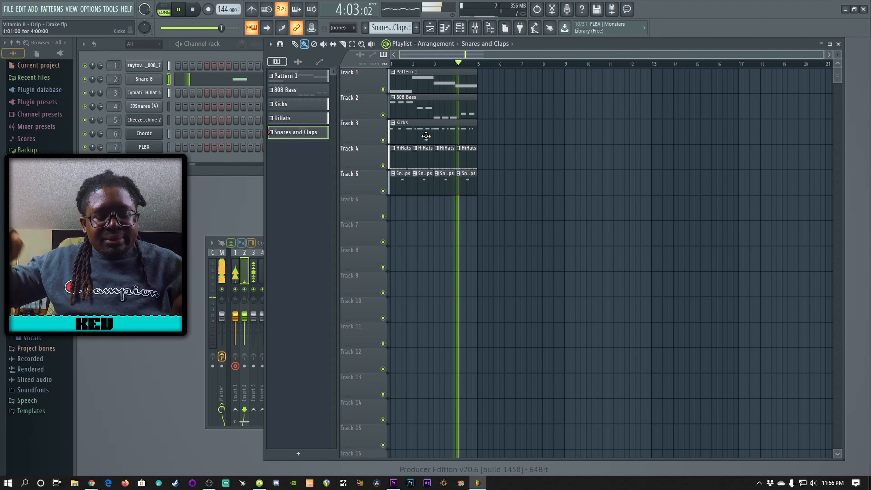
key("space")
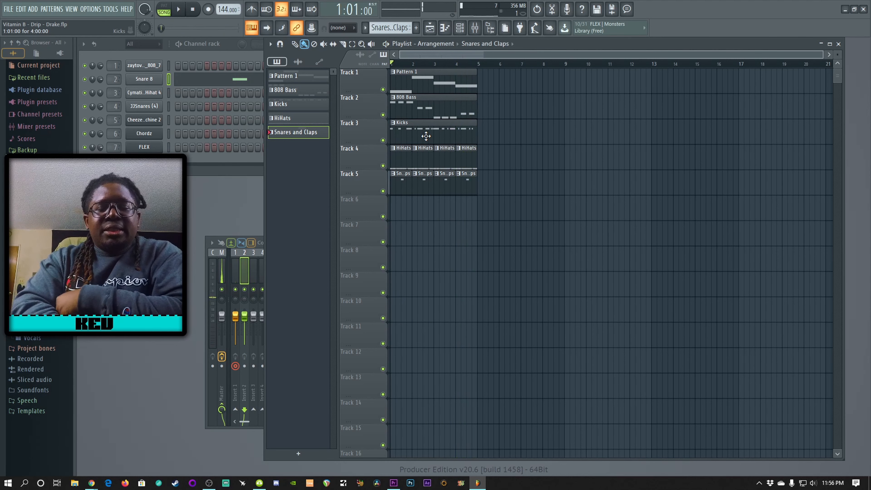